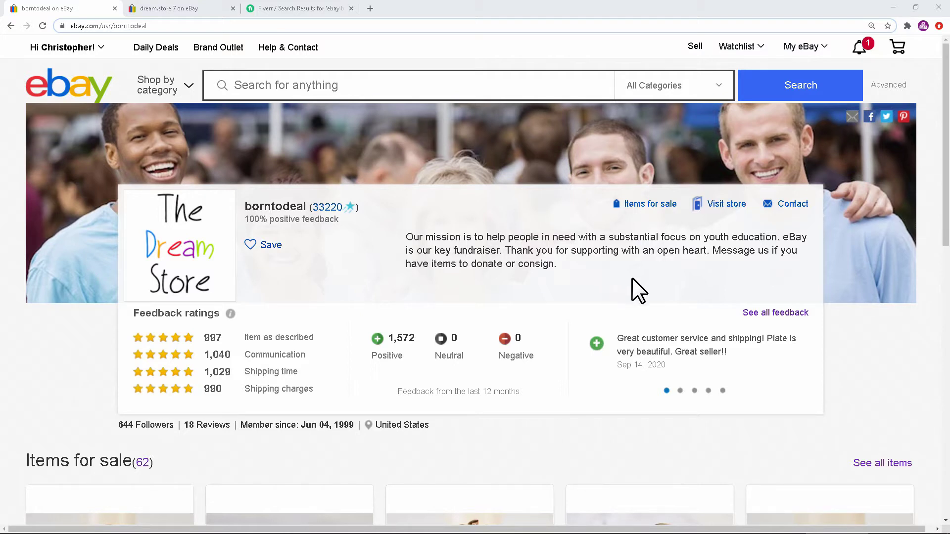
# Visit the borntodeal seller's eBay store page and look over the unfilled dream.store.7 profile for comparison.
pyautogui.click(717, 205)
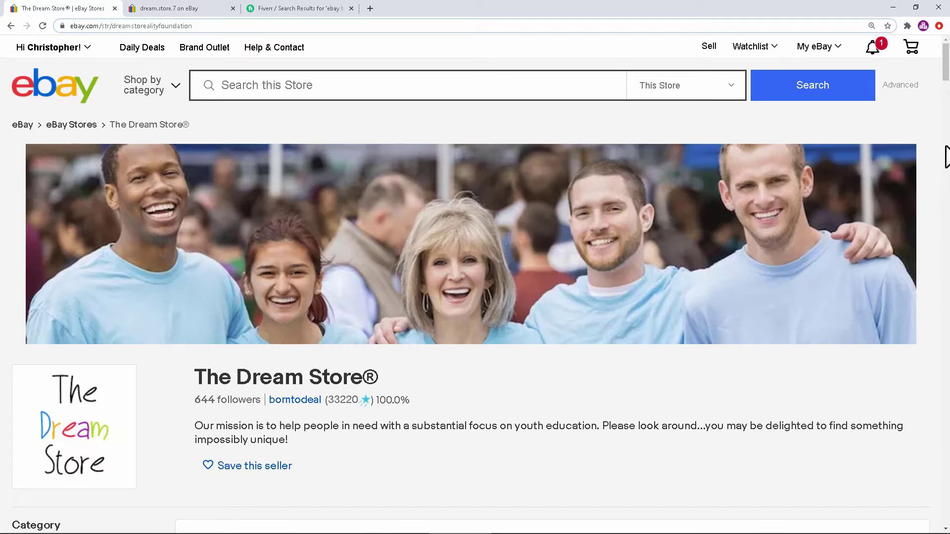
pyautogui.moveTo(945, 75)
pyautogui.mouseDown()
pyautogui.moveTo(945, 98)
pyautogui.moveTo(945, 63)
pyautogui.mouseUp()
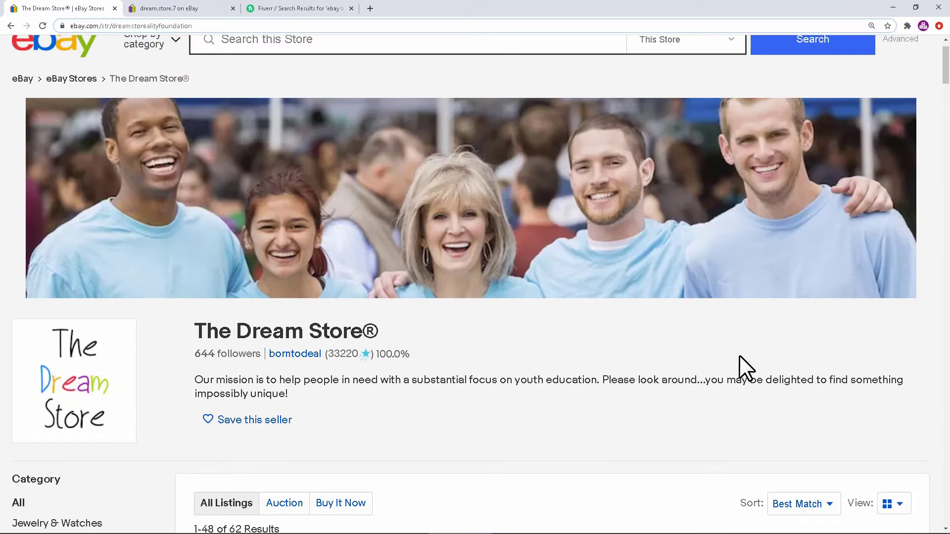
pyautogui.scroll(1, 943, 84)
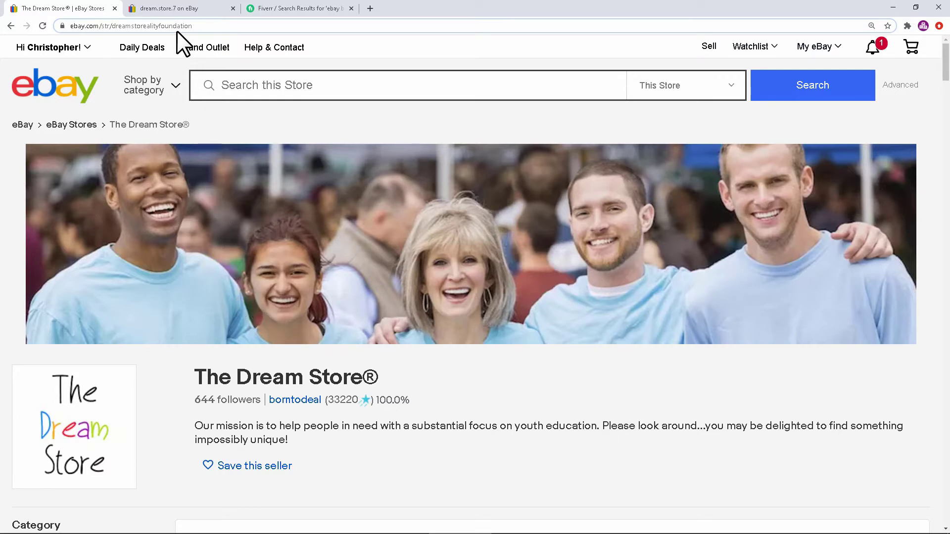
pyautogui.click(176, 9)
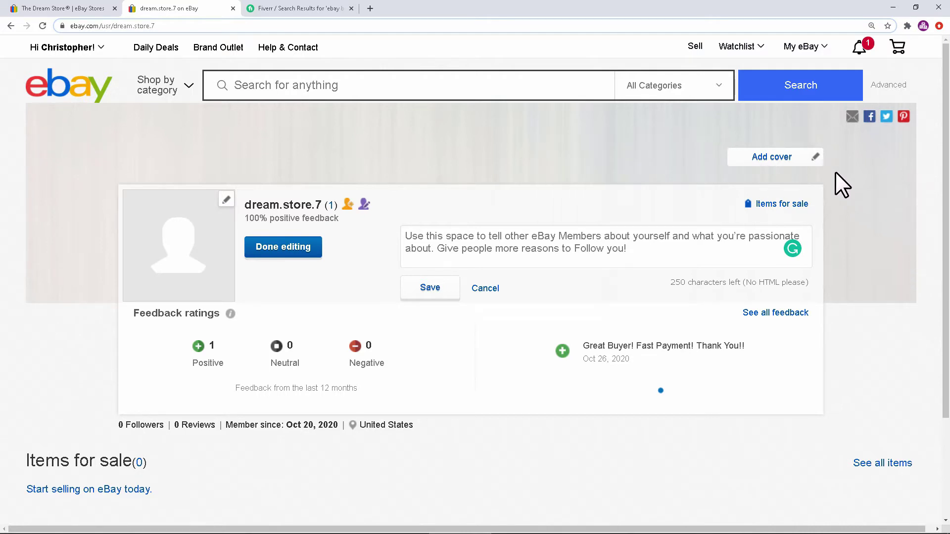
pyautogui.moveTo(785, 153)
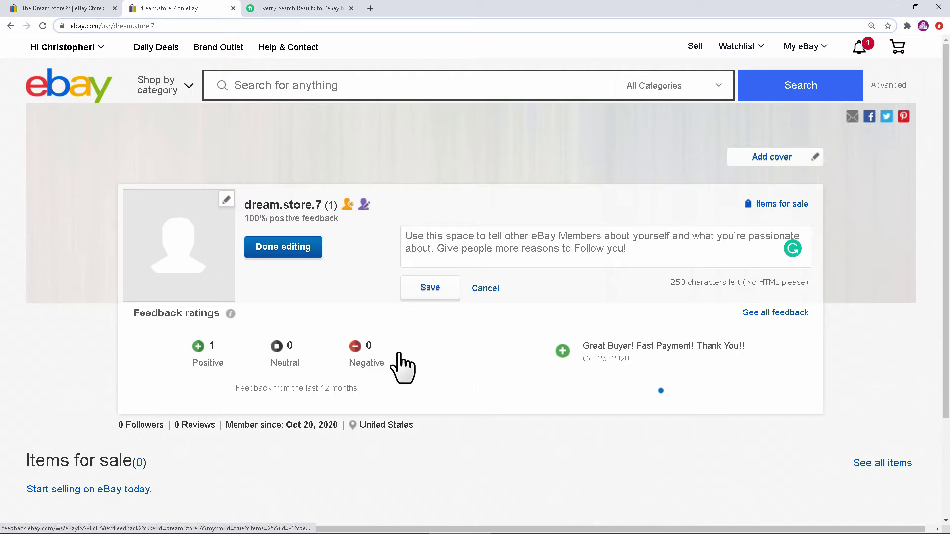
# Switch to Fiverr and search for "graphic designer" instead of "ebay banners".
pyautogui.click(321, 8)
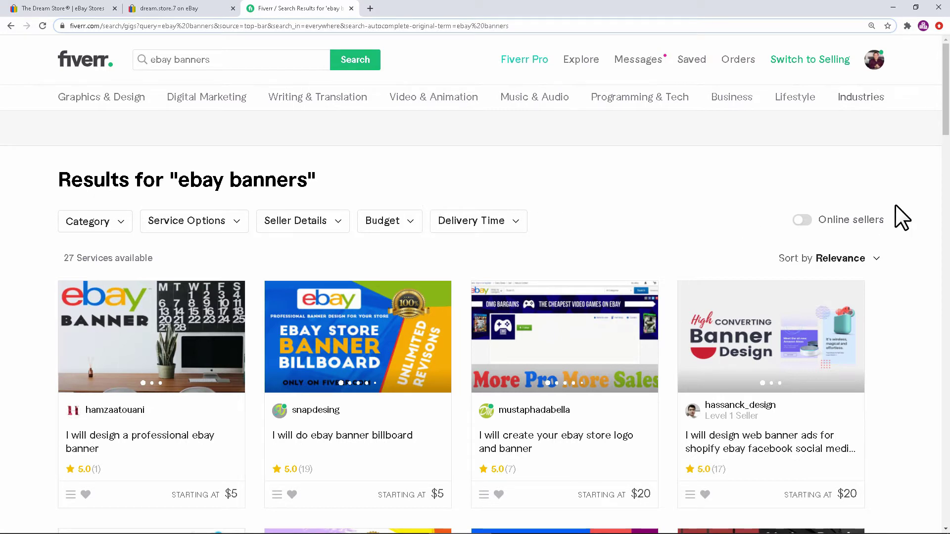
pyautogui.moveTo(946, 119)
pyautogui.mouseDown()
pyautogui.moveTo(946, 205)
pyautogui.moveTo(946, 114)
pyautogui.mouseUp()
pyautogui.moveTo(295, 62); pyautogui.dragTo(151, 49)
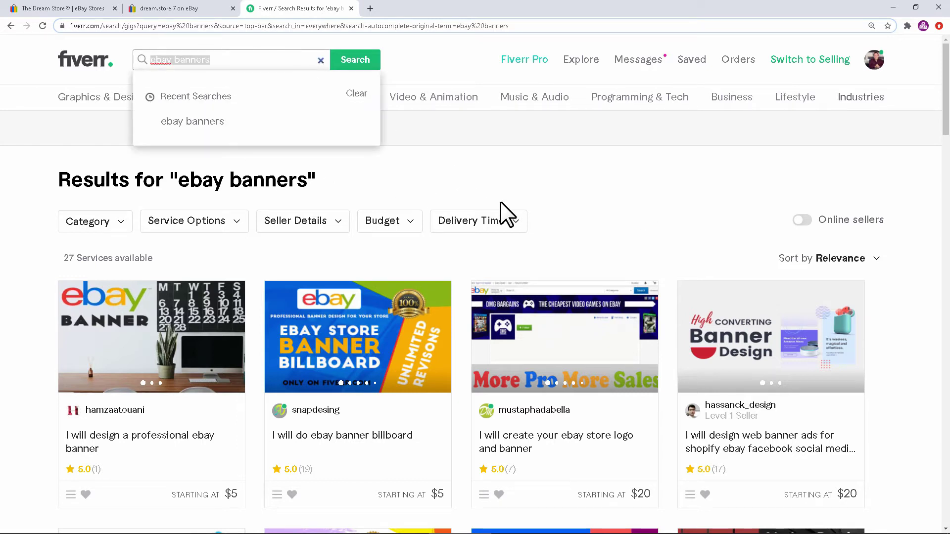
pyautogui.write('graphic')
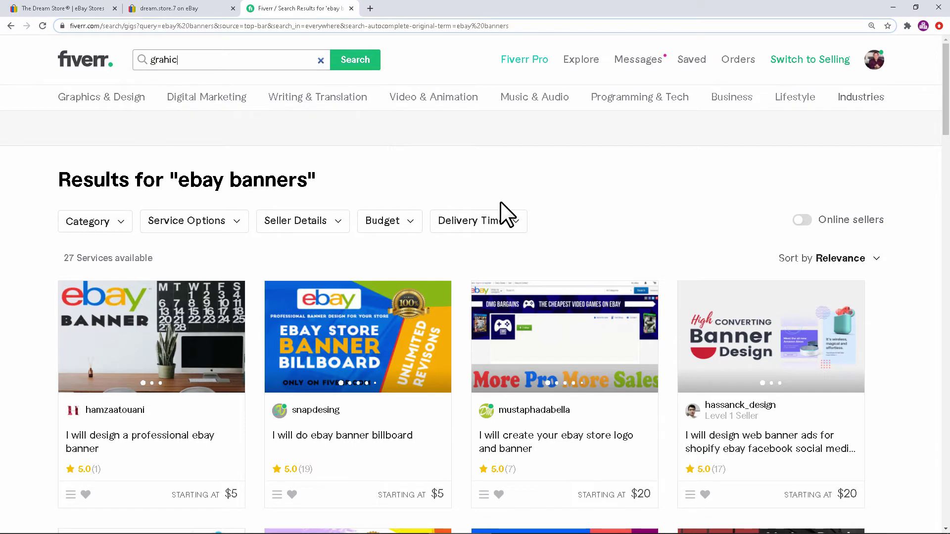
pyautogui.press('BackSpace')
pyautogui.press('BackSpace')
pyautogui.press('BackSpace')
pyautogui.write('phic designer')
pyautogui.press('Return')
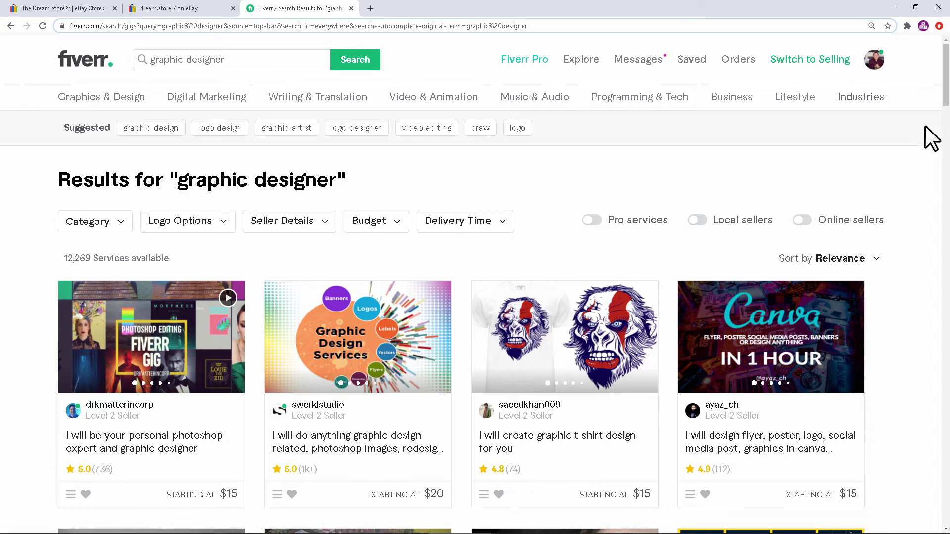
# Search Fiverr for "social media banners" and browse the listed design services.
pyautogui.moveTo(944, 88)
pyautogui.mouseDown()
pyautogui.moveTo(946, 168)
pyautogui.moveTo(944, 84)
pyautogui.mouseUp()
pyautogui.moveTo(238, 63); pyautogui.dragTo(25, 26)
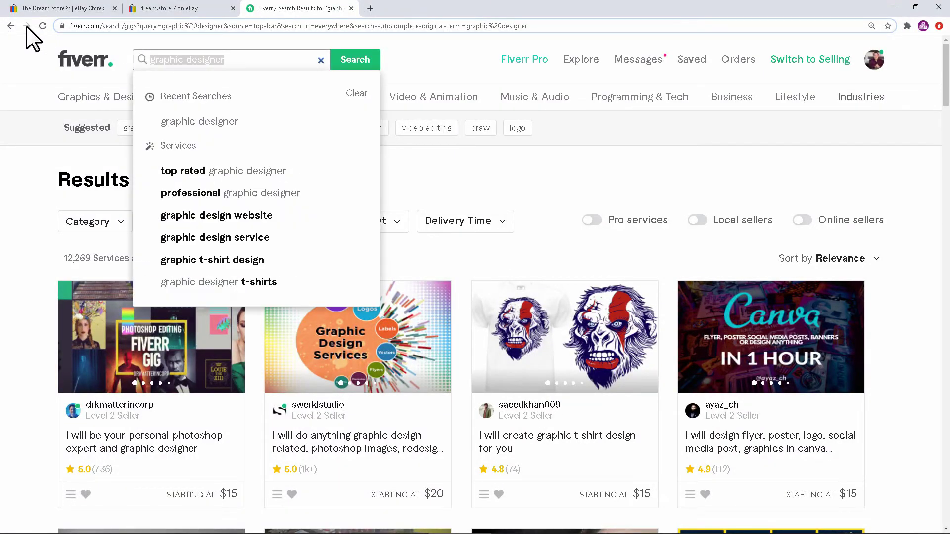
pyautogui.write('social ')
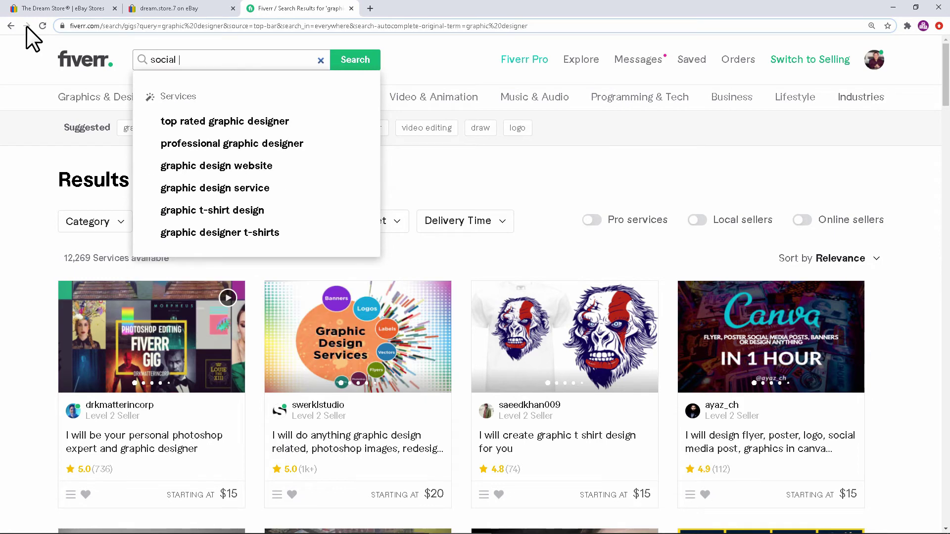
pyautogui.write('media banners')
pyautogui.press('Return')
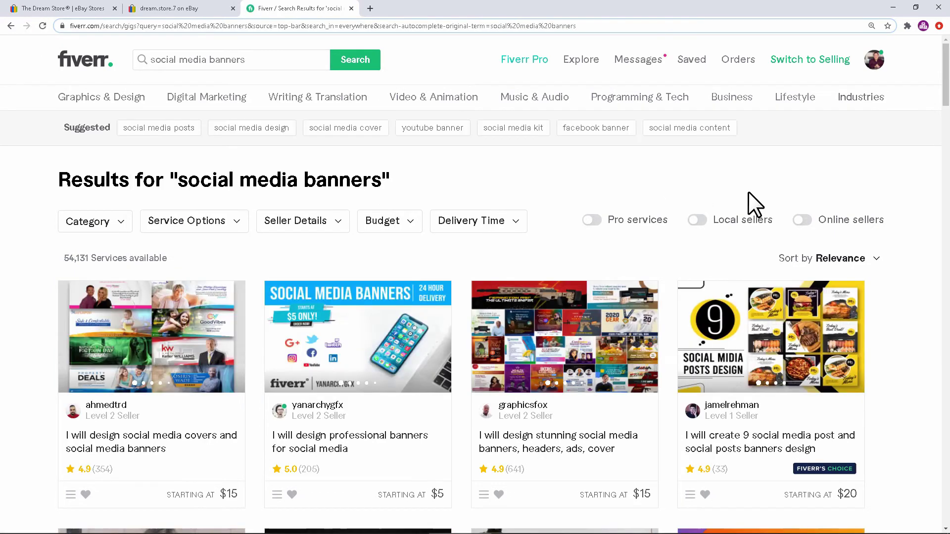
pyautogui.moveTo(946, 97); pyautogui.dragTo(947, 196)
pyautogui.moveTo(948, 186); pyautogui.dragTo(949, 215)
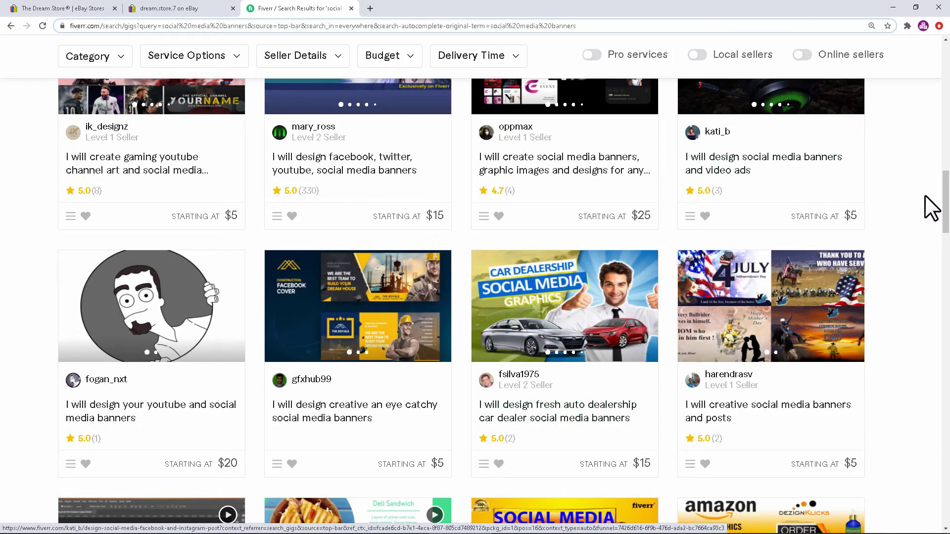
pyautogui.moveTo(947, 203); pyautogui.dragTo(946, 74)
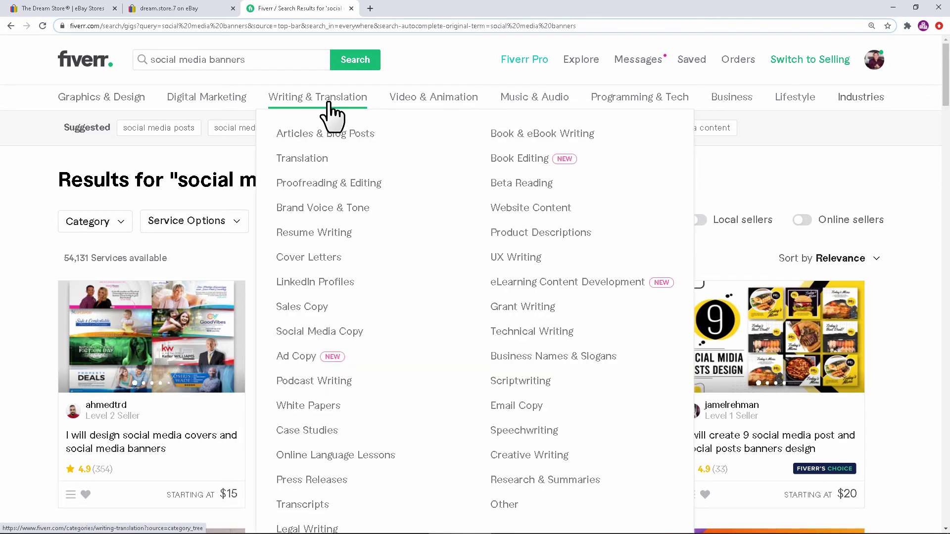
# Return to eBay, reach the dream.store.7 profile by way of the home page, and put it in edit mode.
pyautogui.click(165, 6)
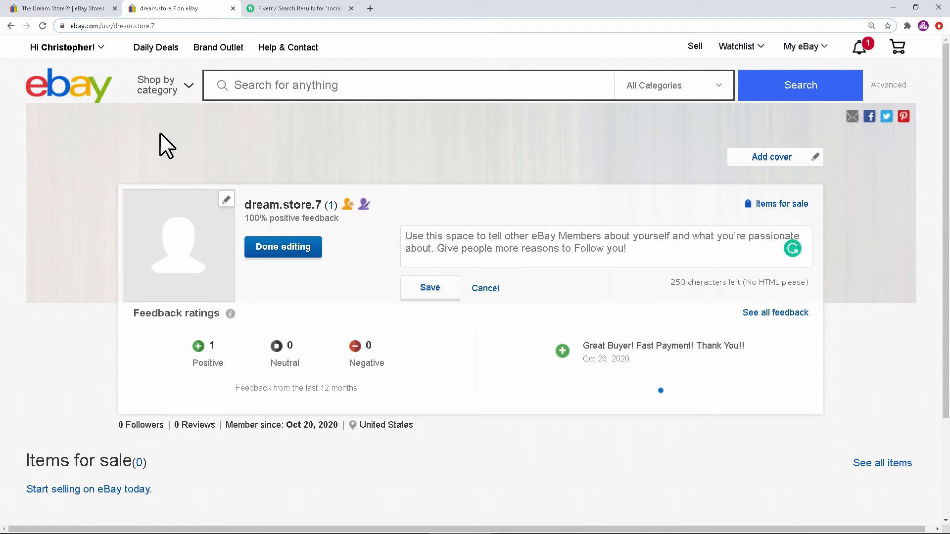
pyautogui.moveTo(56, 60)
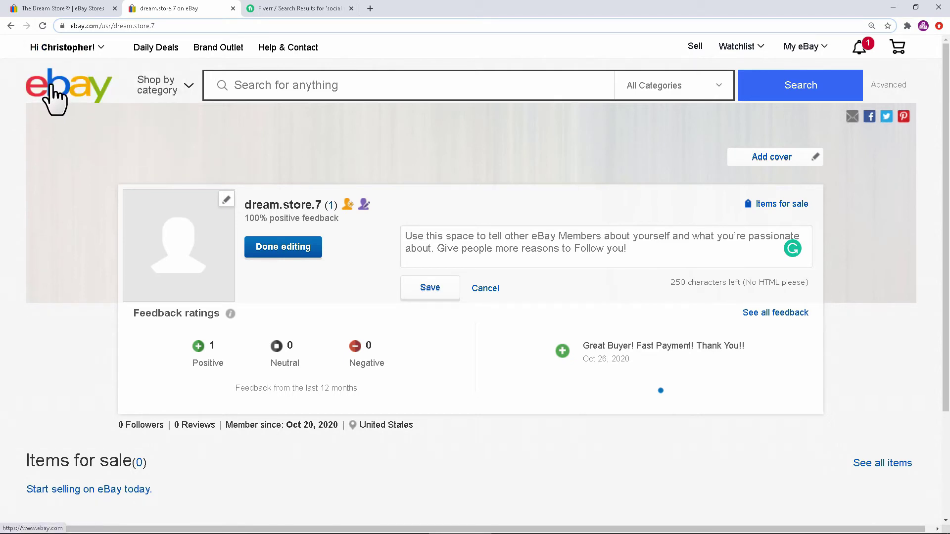
pyautogui.click(52, 90)
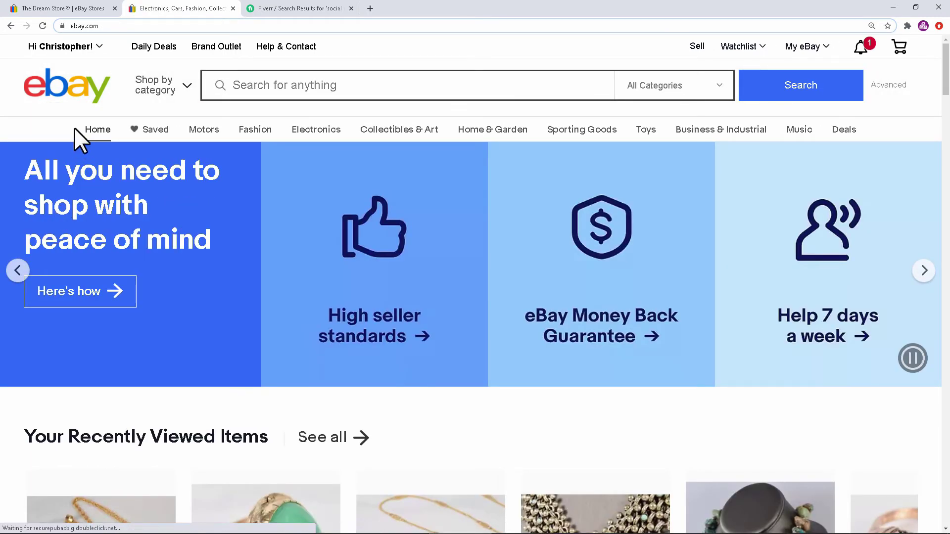
pyautogui.moveTo(71, 46)
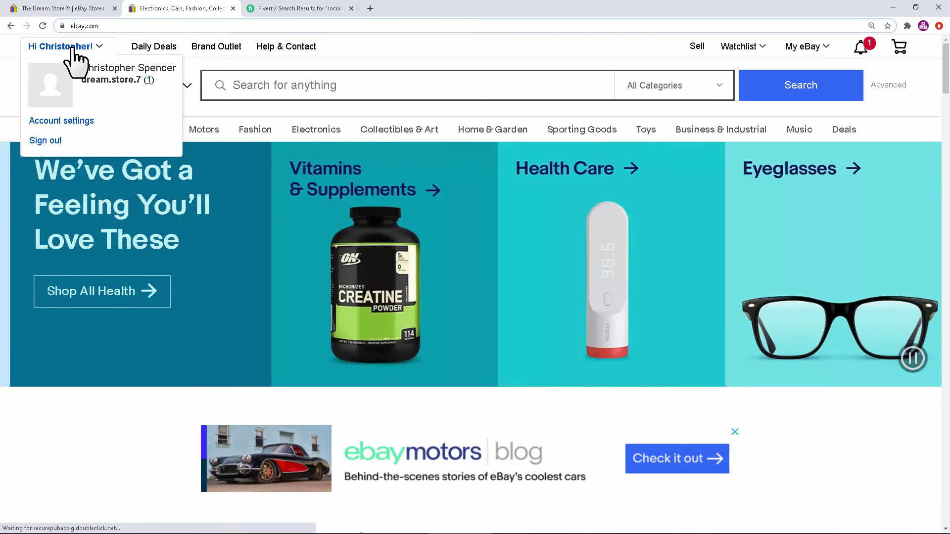
pyautogui.click(53, 92)
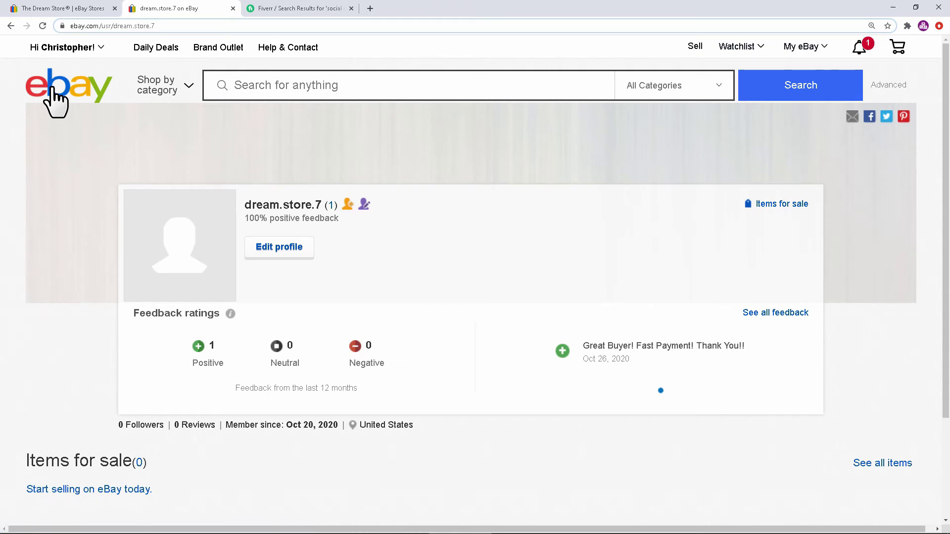
pyautogui.click(276, 253)
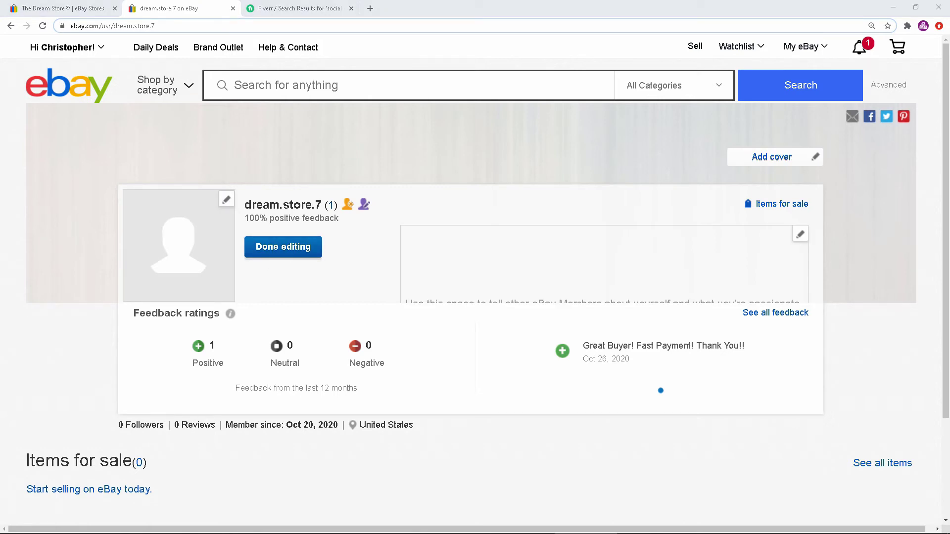
# Save a profile description beginning "Our mission is to help people in need with a substantial focus on youth education. eBay is our key fundraiser.".
pyautogui.click(478, 271)
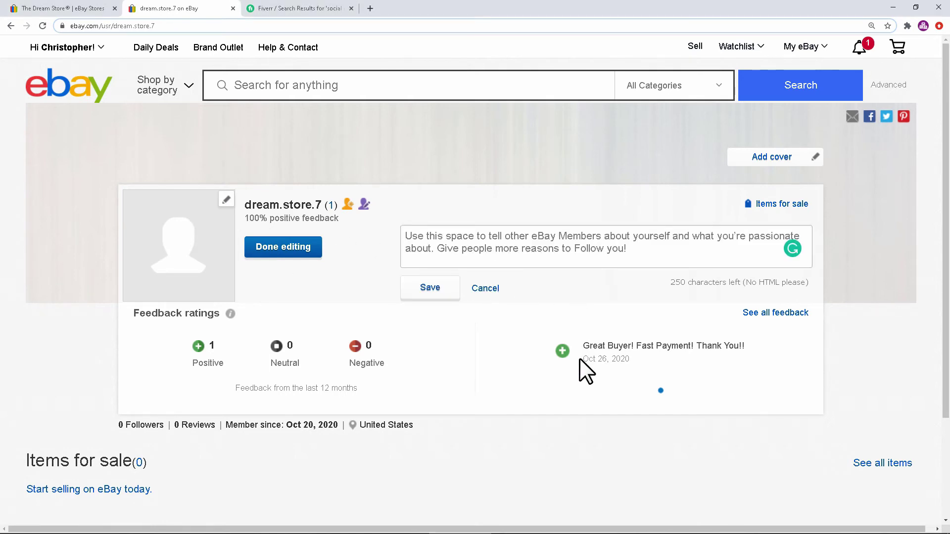
pyautogui.write('Our mission is to help people in need with a substantial focus on youth education. eBay is our key fundraiser. Thank you for supporting with an open heart. Message us if you have items to donate or consign.')
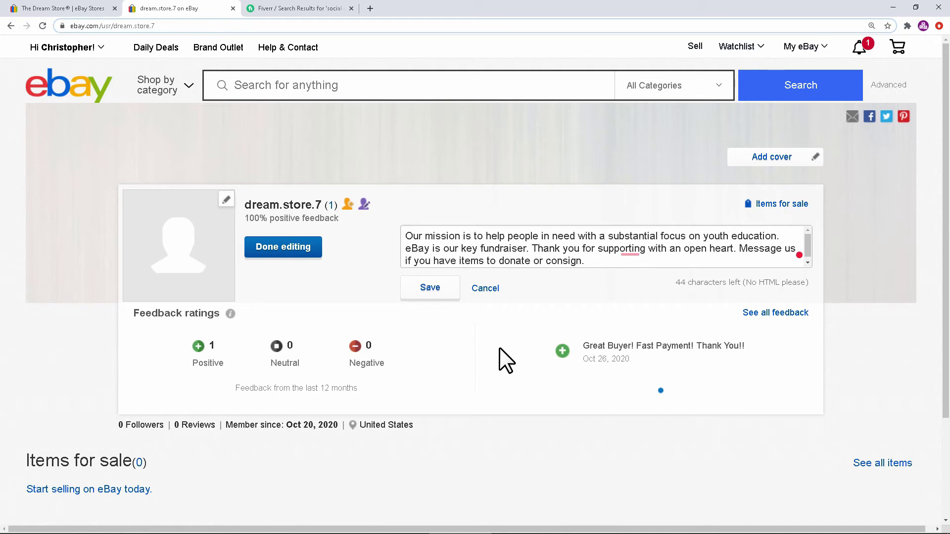
pyautogui.click(429, 288)
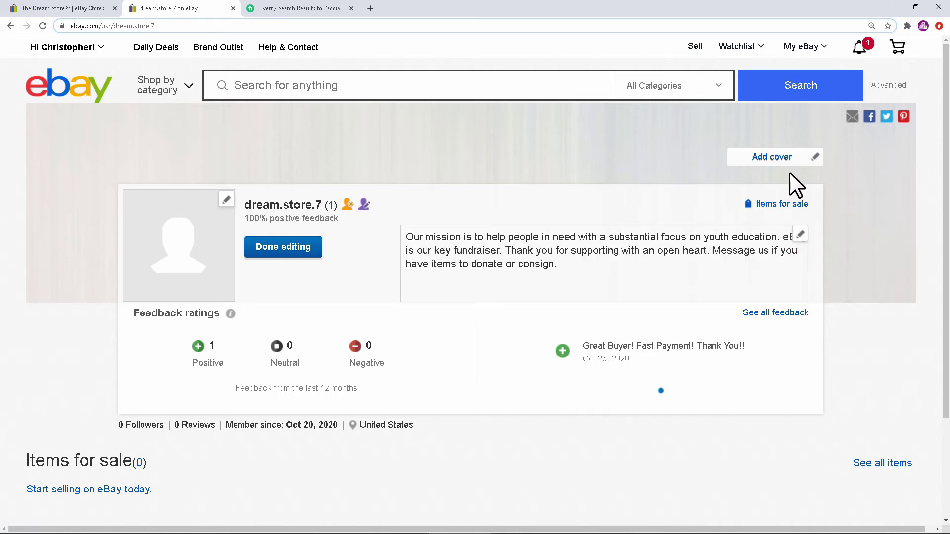
# Upload Cover.png from the Banner and Logo folder as the profile's cover image.
pyautogui.moveTo(778, 158)
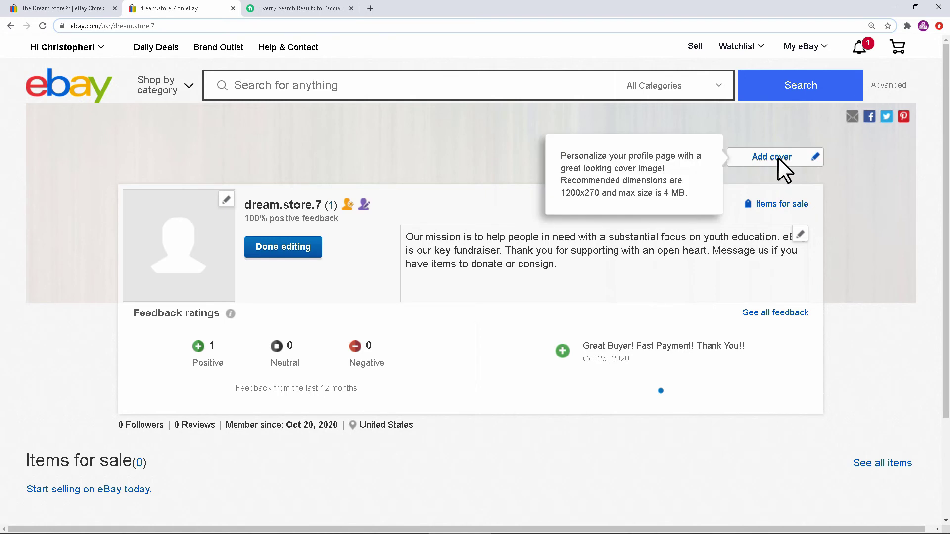
pyautogui.click(816, 156)
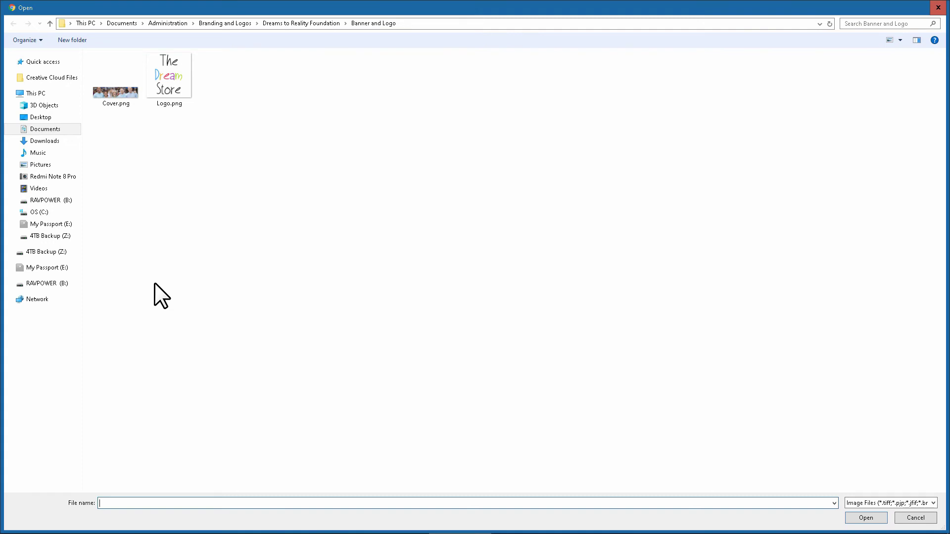
pyautogui.keyDown('ctrl'); pyautogui.scroll(3, 446, 247); pyautogui.keyUp('ctrl')
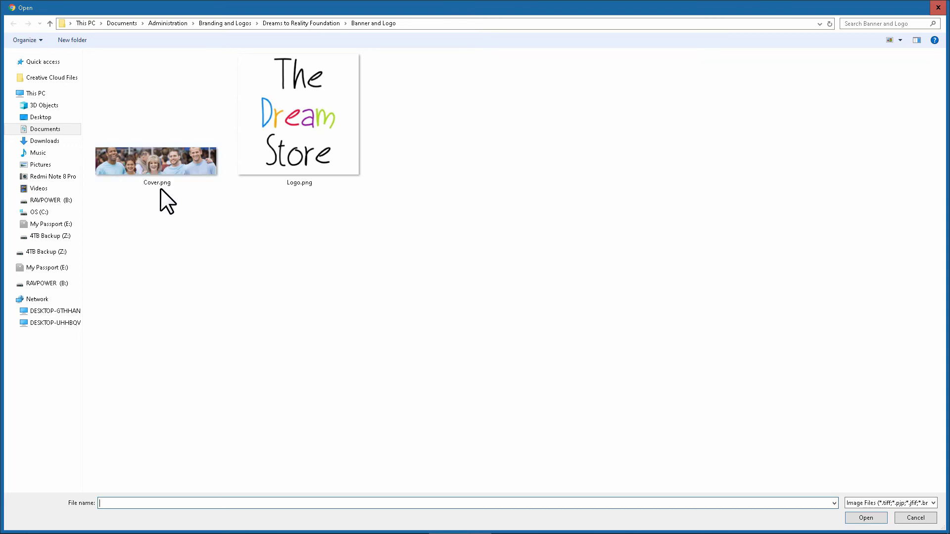
pyautogui.click(162, 162)
pyautogui.click(851, 518)
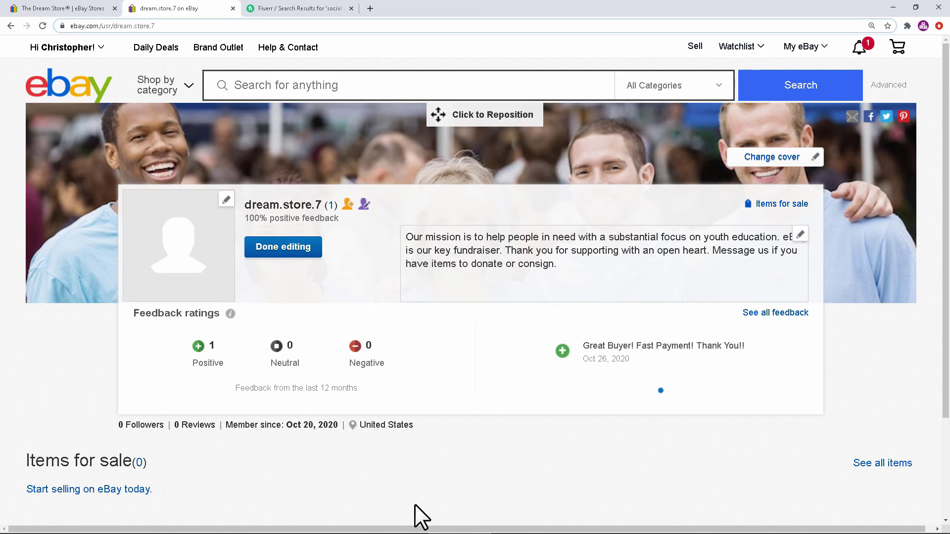
# Open the Snipping Tool, set it to Window Snip mode and start a new capture over the eBay profile page.
pyautogui.press('super')
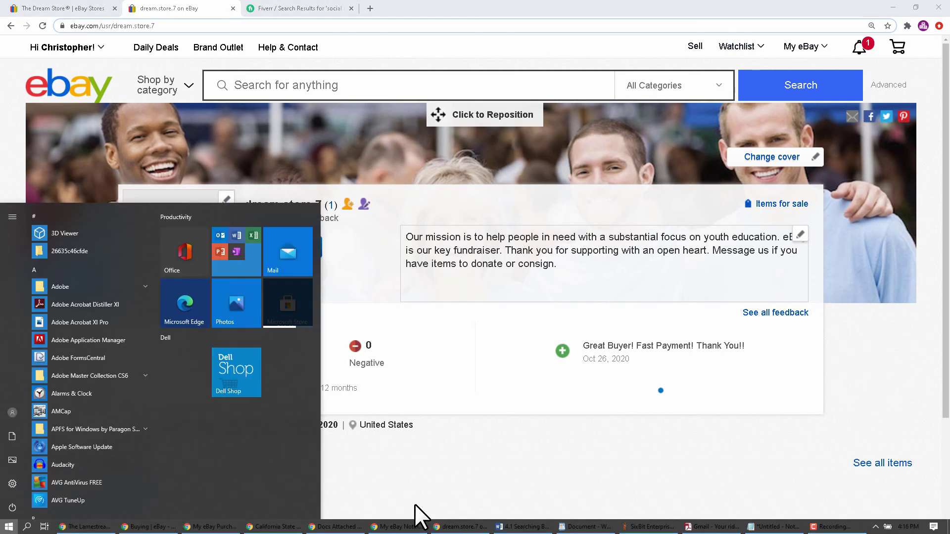
pyautogui.write('snip')
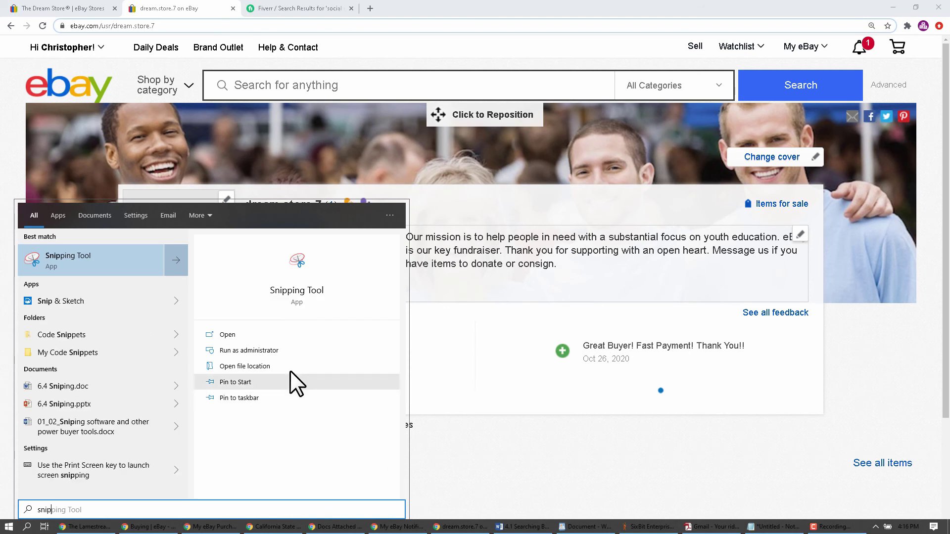
pyautogui.click(69, 263)
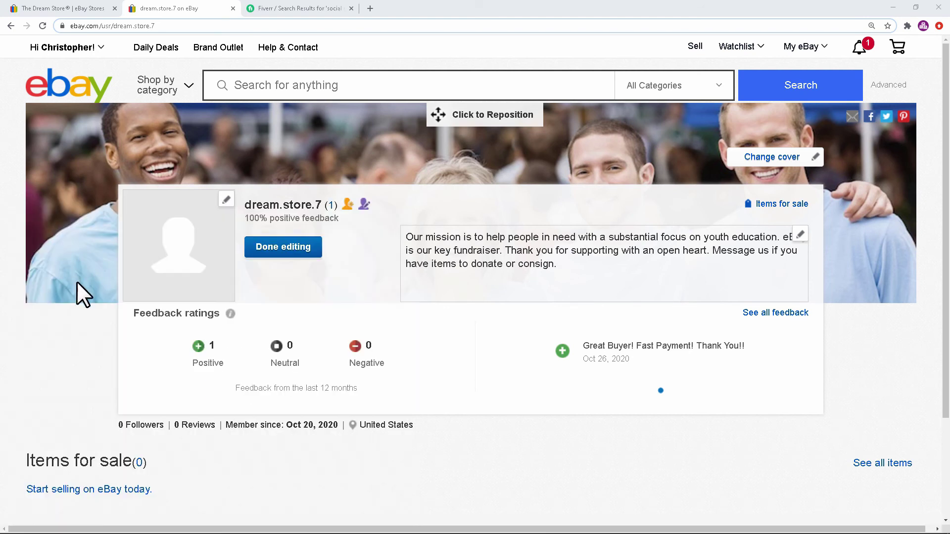
pyautogui.moveTo(0, 163); pyautogui.dragTo(510, 221)
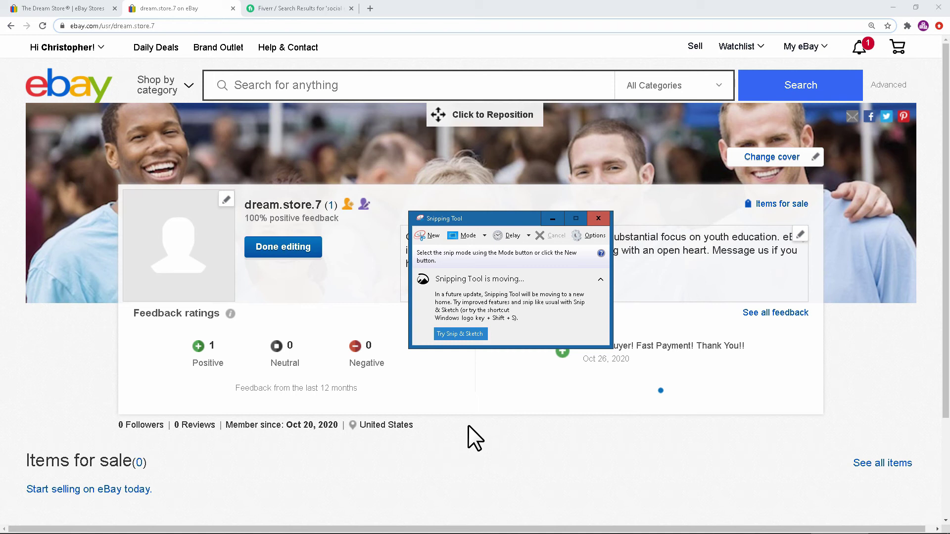
pyautogui.click(483, 237)
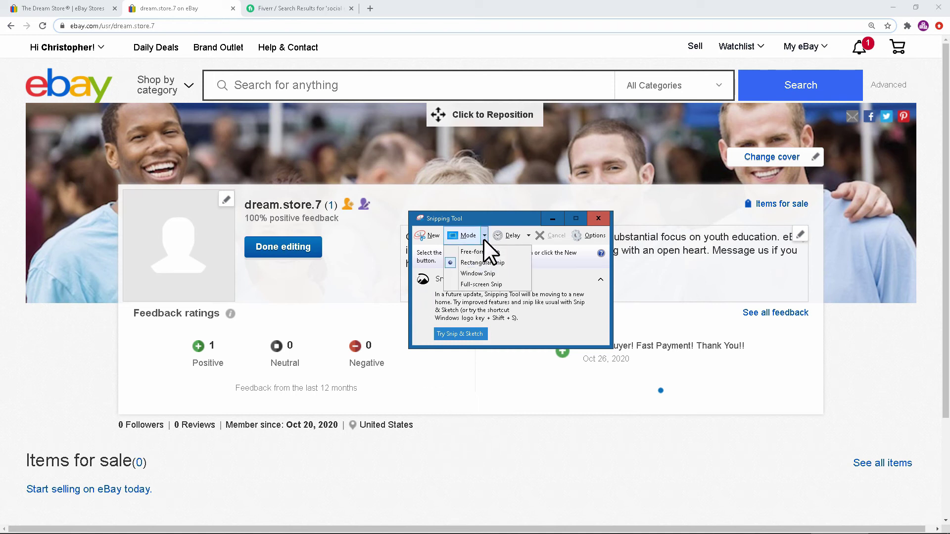
pyautogui.click(473, 272)
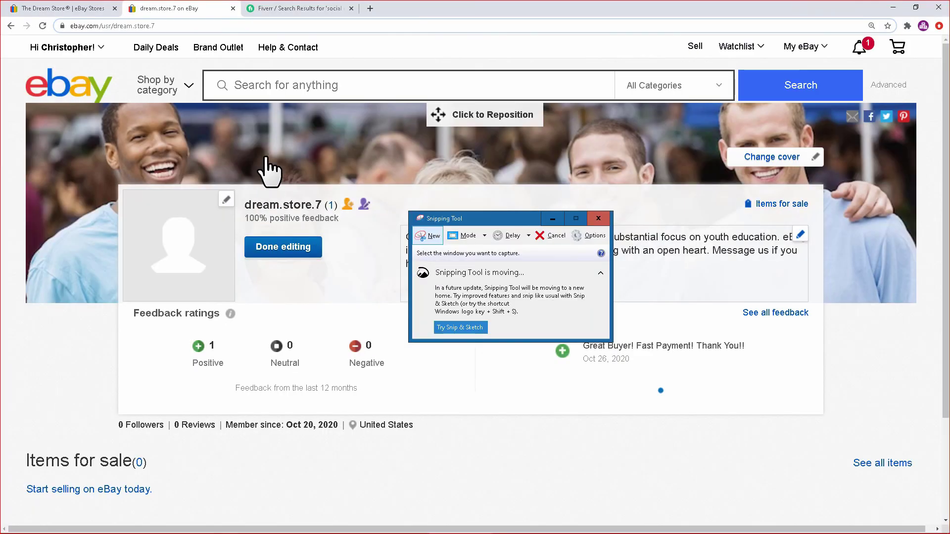
pyautogui.click(431, 239)
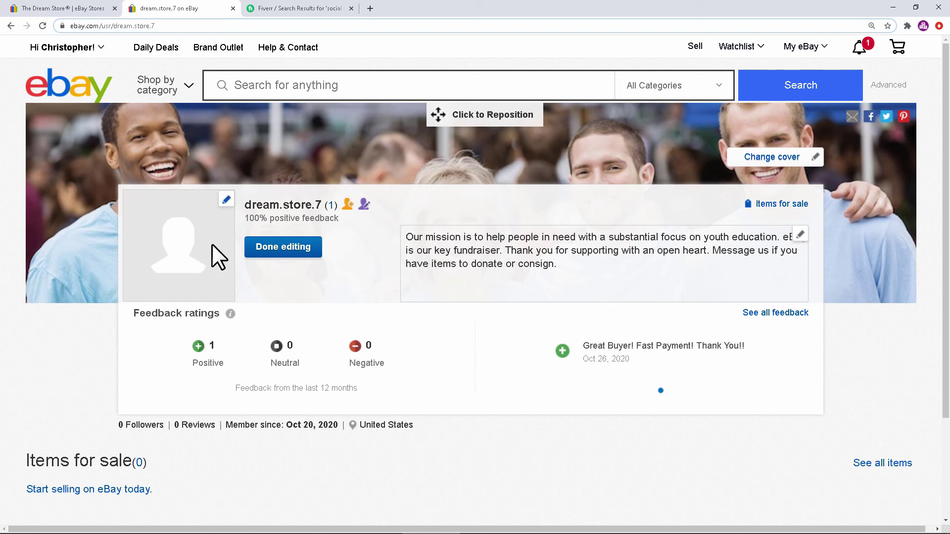
# Upload Logo.png as the profile picture and finish editing the profile.
pyautogui.click(225, 200)
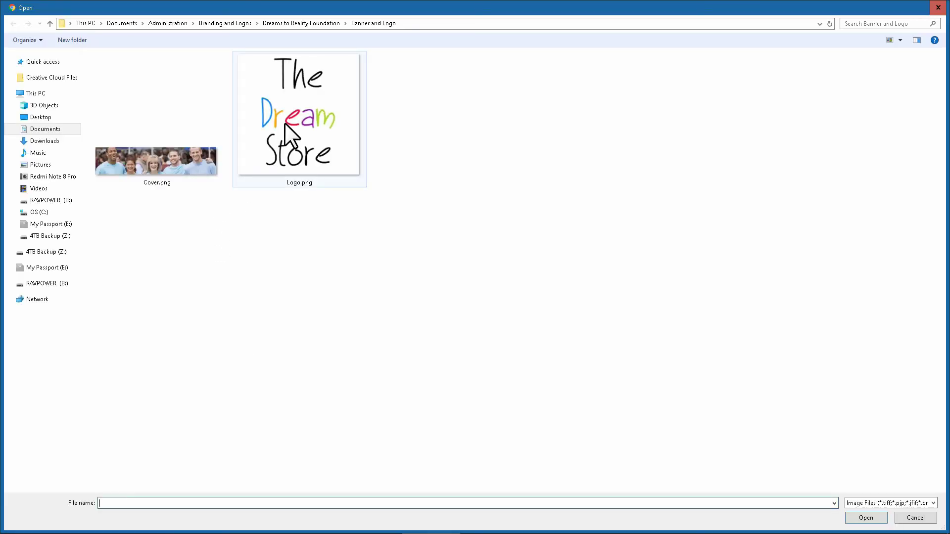
pyautogui.click(284, 122)
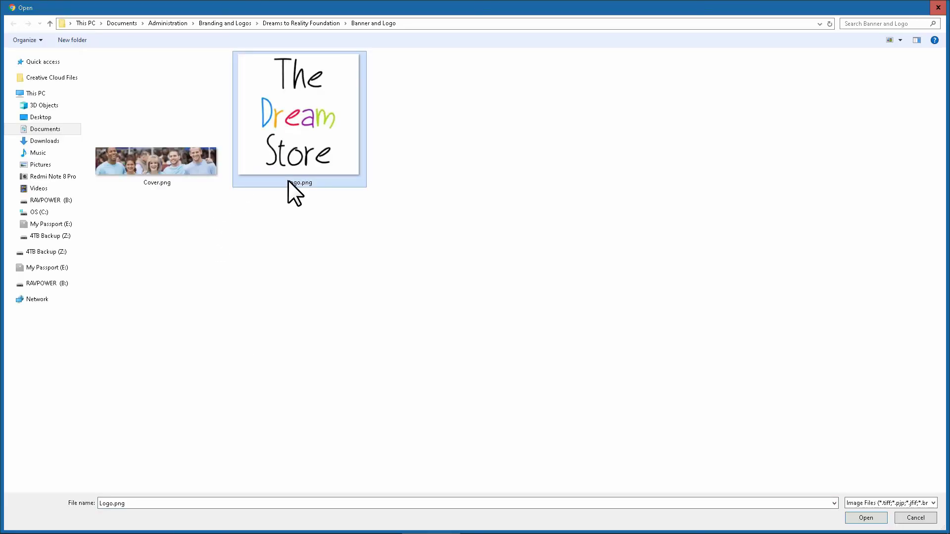
pyautogui.click(860, 519)
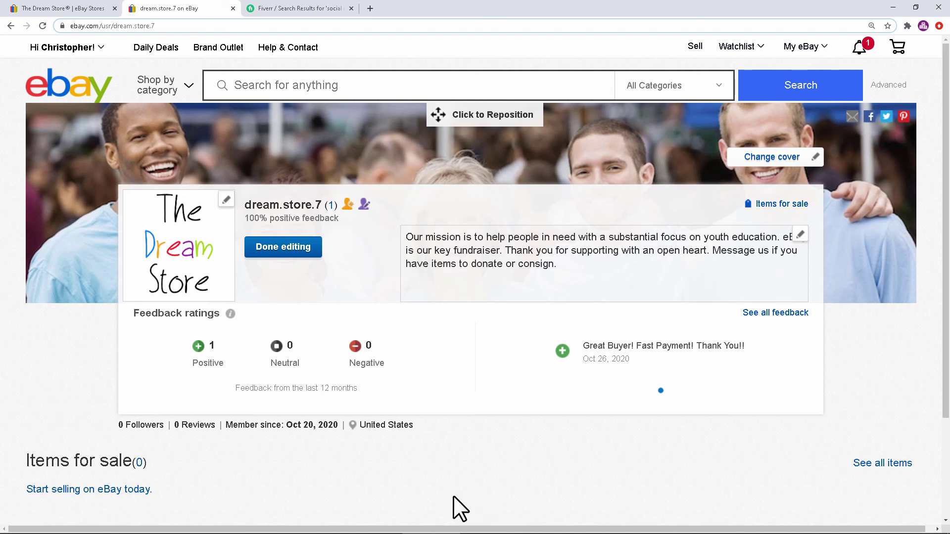
pyautogui.click(283, 247)
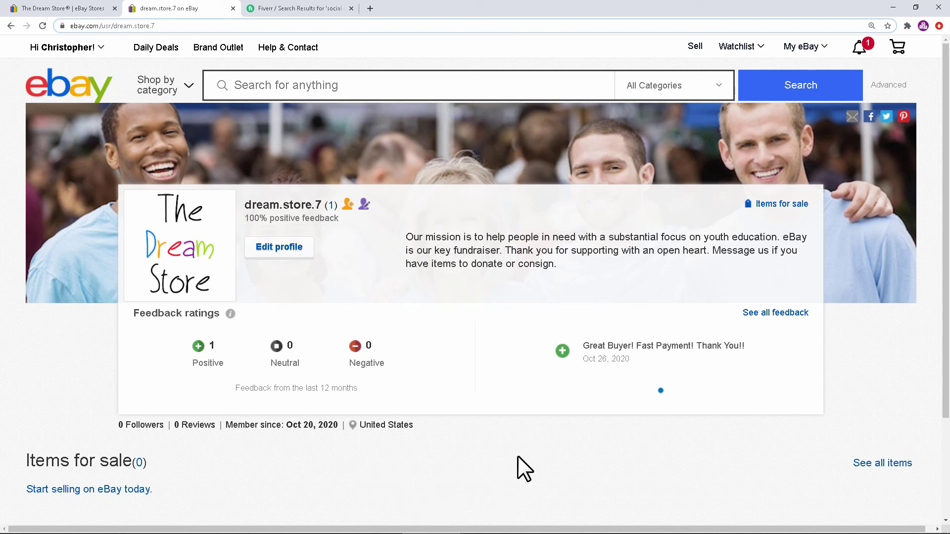